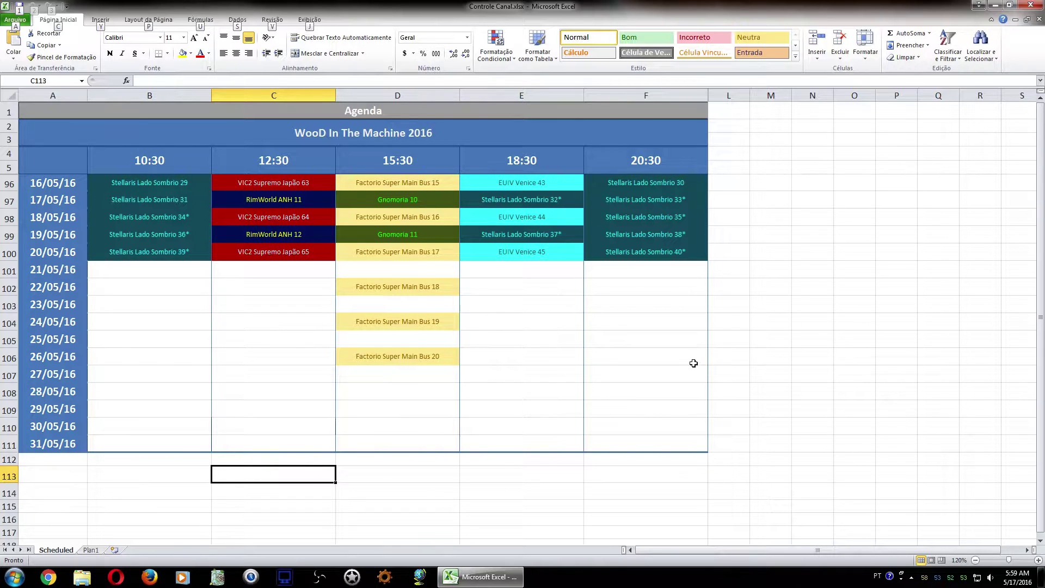
Examine the agenda entries from 21/05/16 to 26/05/16, including the Factorio Super Main Bus episodes at 15:30.
drag(427, 353, 368, 279)
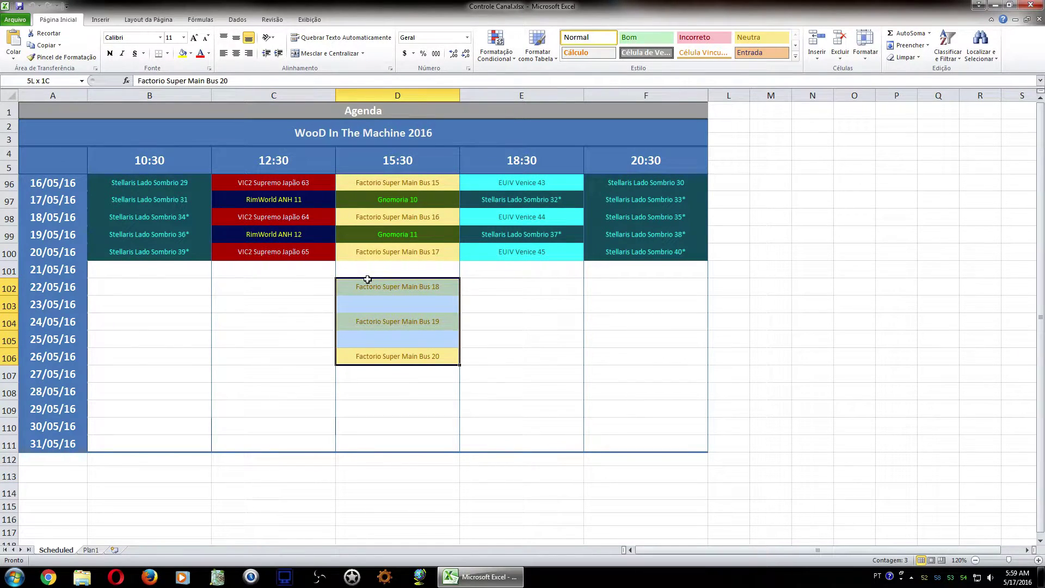
click(423, 271)
drag(210, 273, 665, 357)
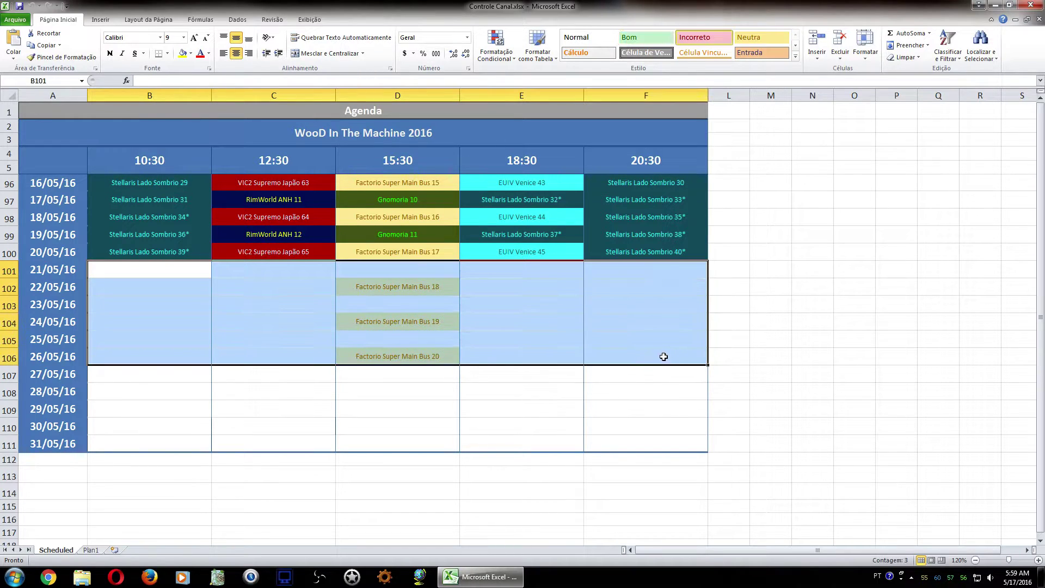
click(564, 397)
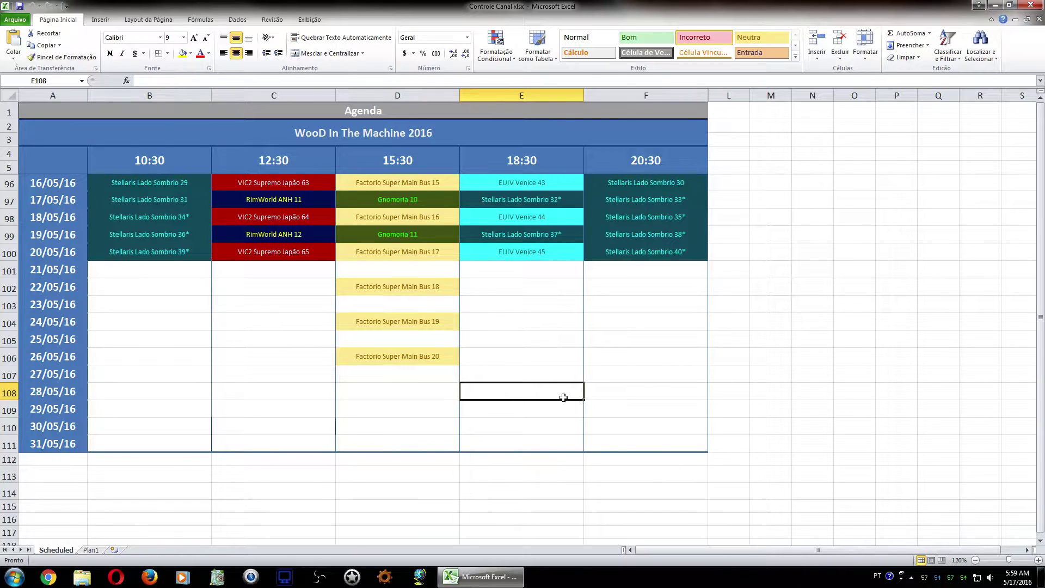
Review the scheduled episodes in the 17/05/16 row and the 20/05/16 row up to the 15:30 slot.
drag(59, 202, 596, 199)
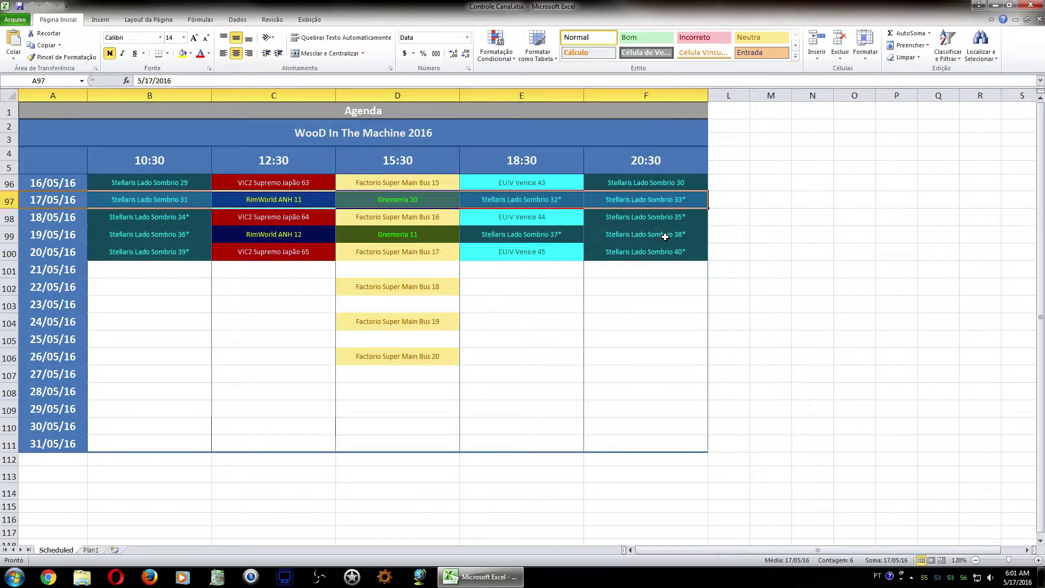
click(467, 274)
click(376, 246)
drag(376, 246, 53, 252)
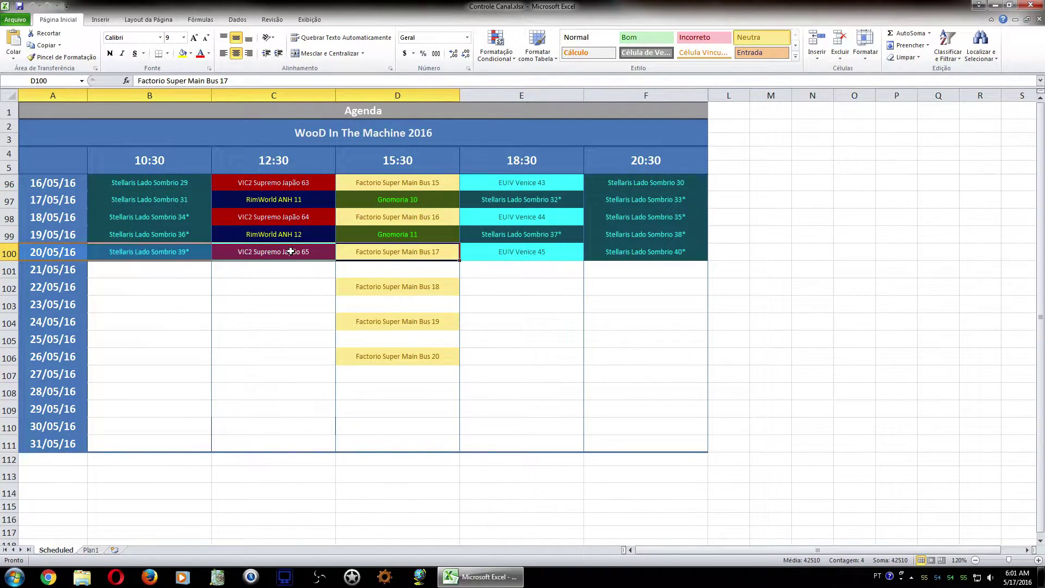
click(399, 255)
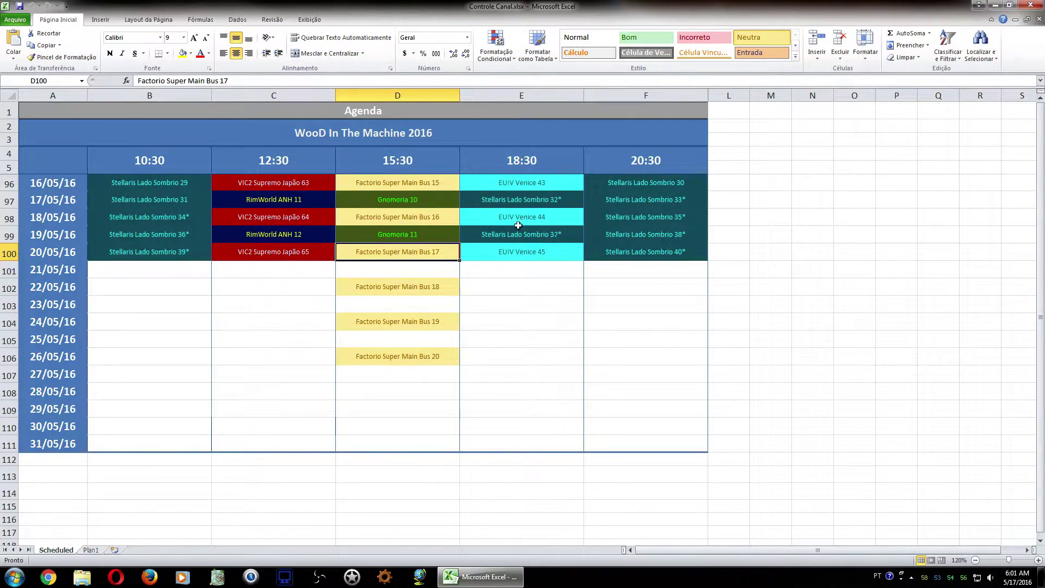
Review the RimWorld ANH and VIC2 Supremo Japão episodes at 12:30 and the full 18/05/16 row.
click(277, 196)
click(270, 217)
drag(198, 222, 609, 226)
click(265, 219)
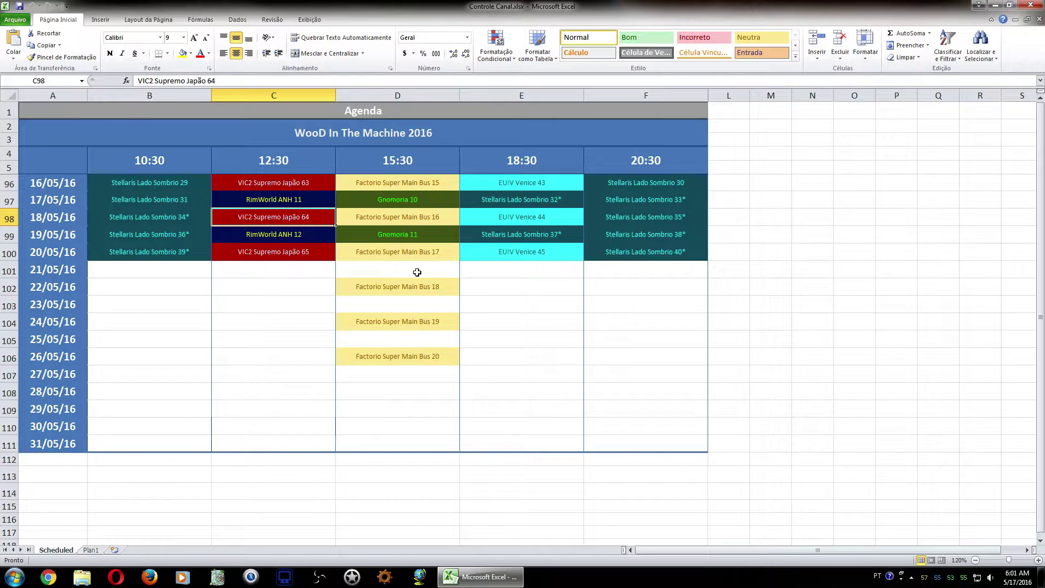
click(310, 200)
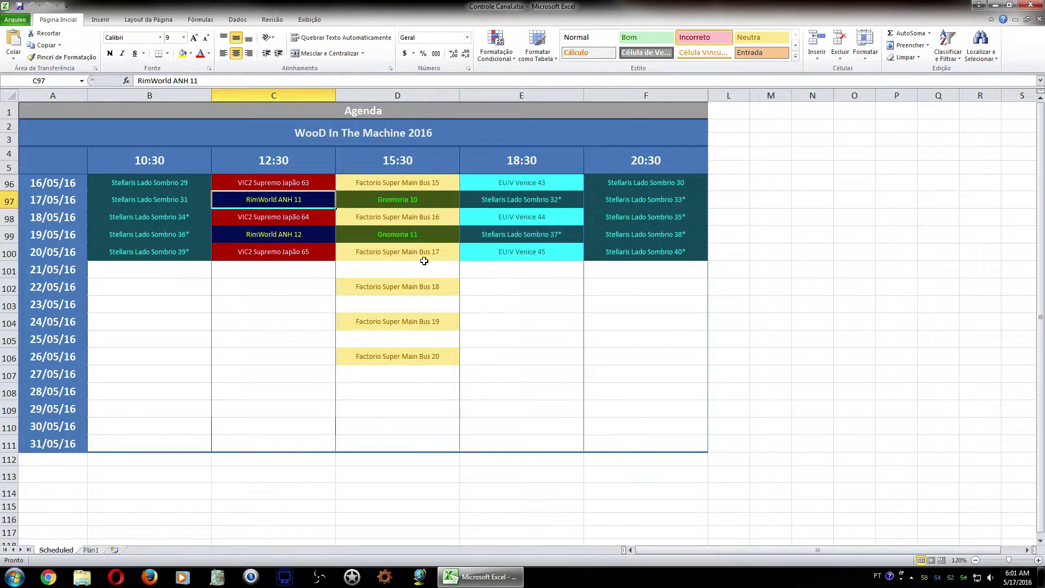
click(287, 234)
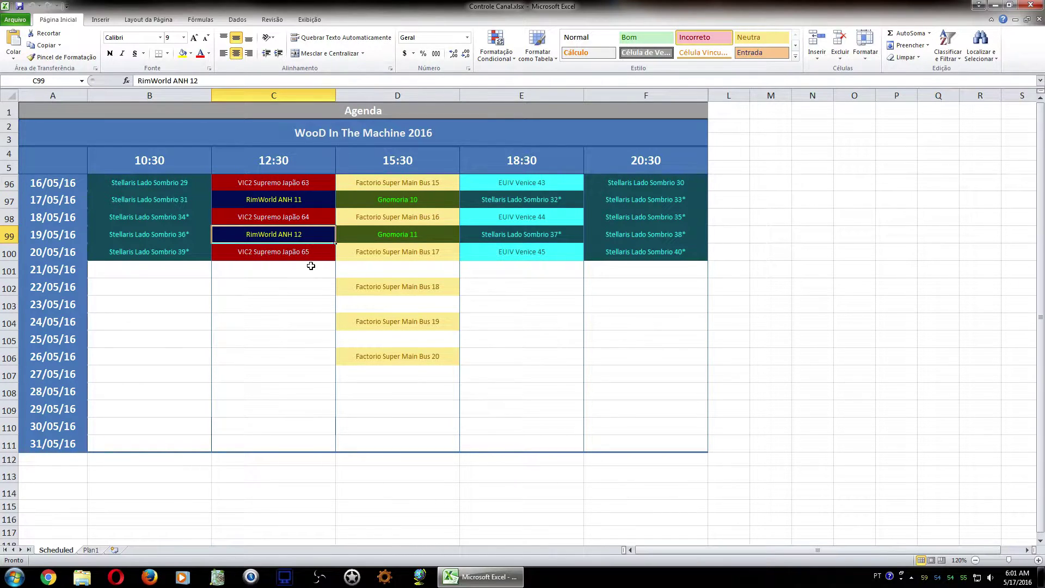
click(311, 218)
drag(62, 218, 632, 212)
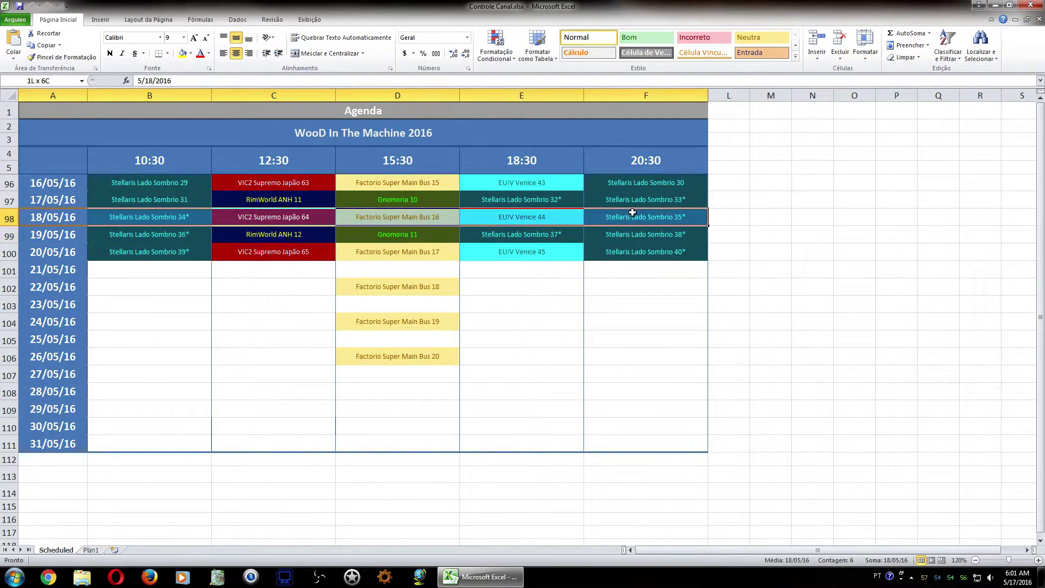
click(284, 270)
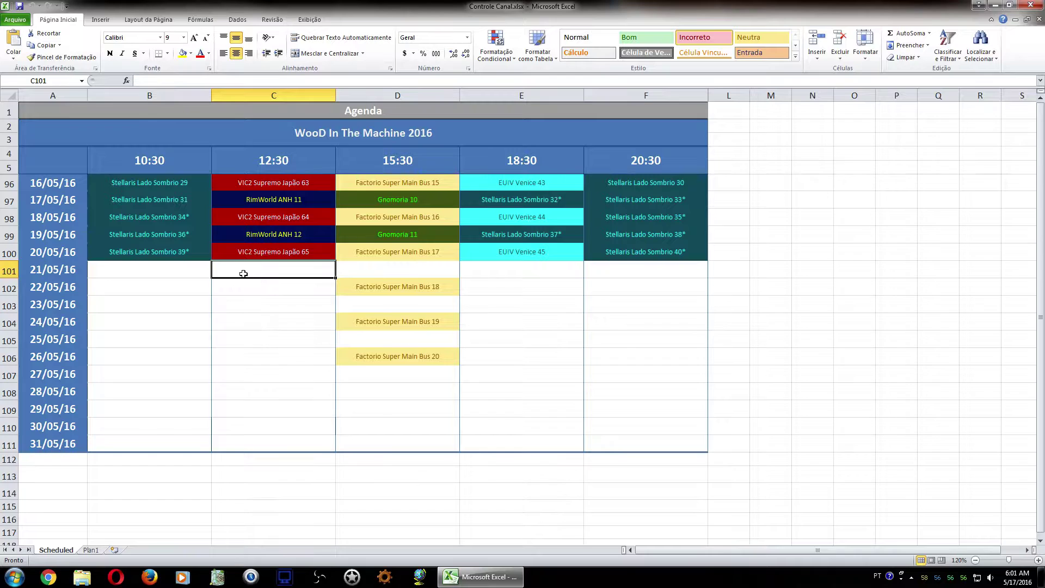
drag(262, 217, 54, 216)
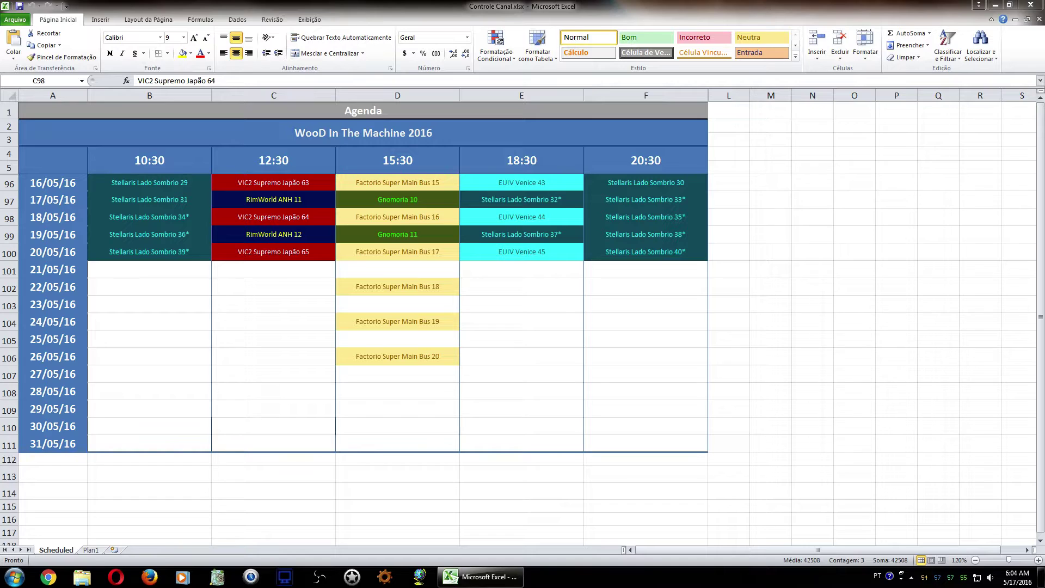
Switch to Chrome, read the forum topic "Deixe aqui sua sugestão de temática" with its opening post, and close it.
scroll(386, 289, up, 3)
scroll(403, 302, down, 3)
scroll(427, 317, up, 3)
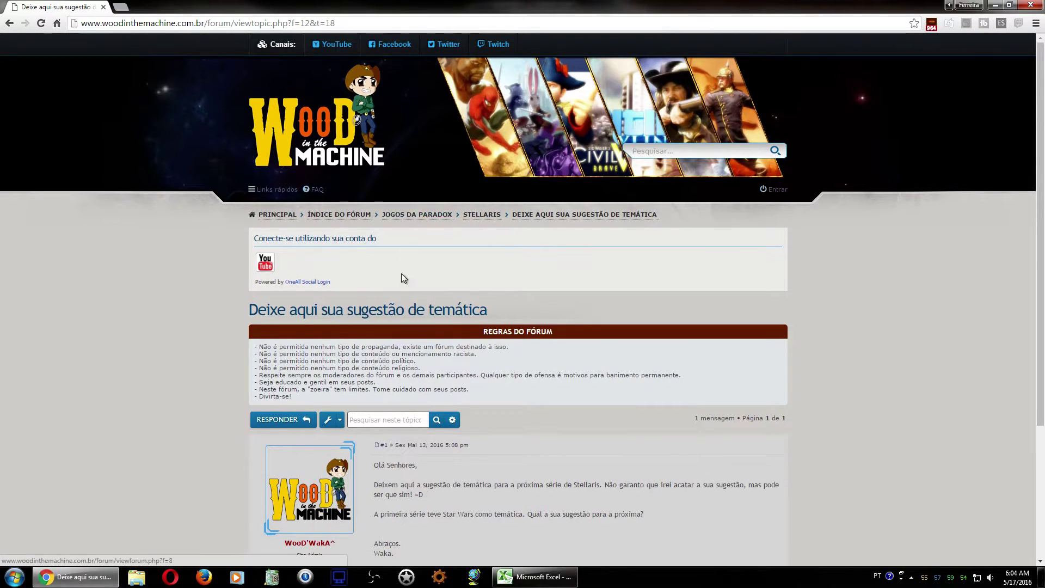
scroll(399, 265, down, 3)
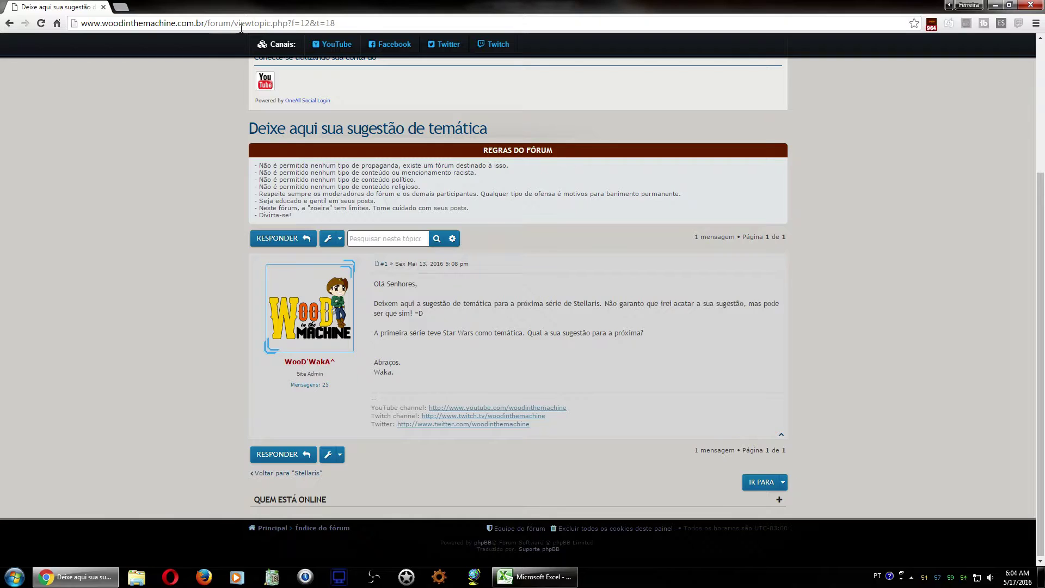
scroll(474, 266, up, 3)
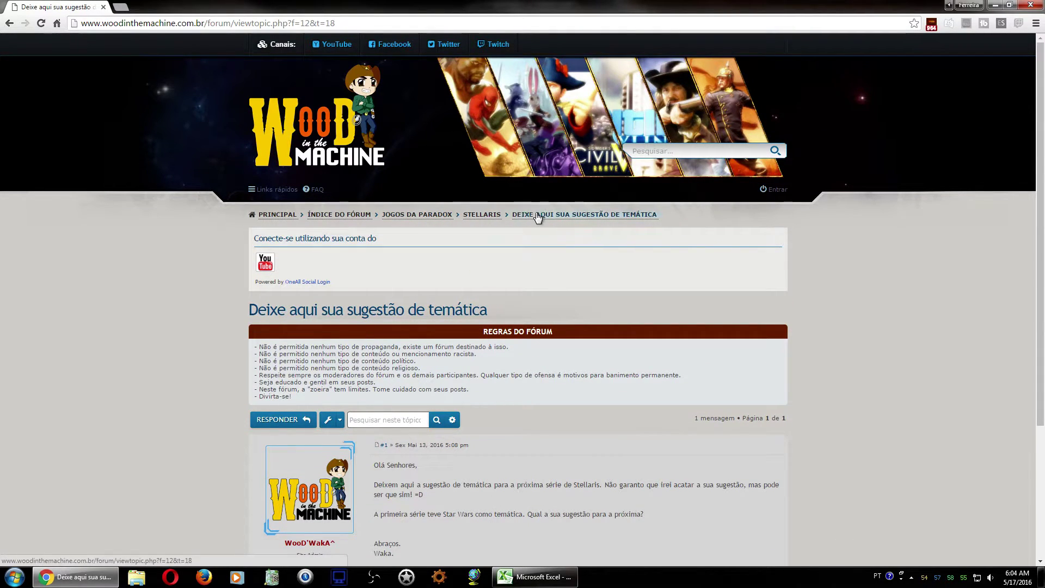
scroll(599, 261, down, 3)
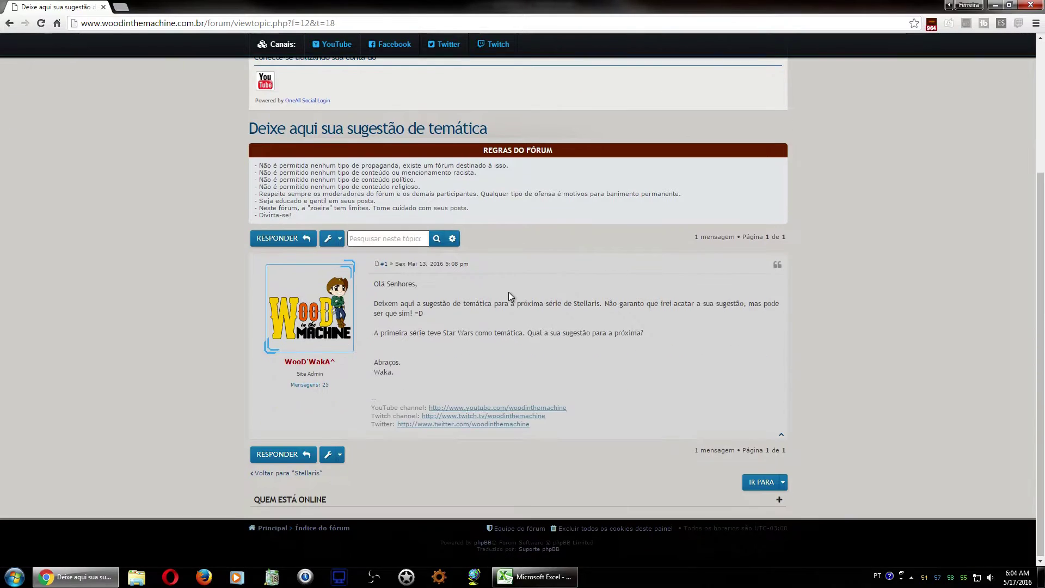
drag(396, 373, 373, 280)
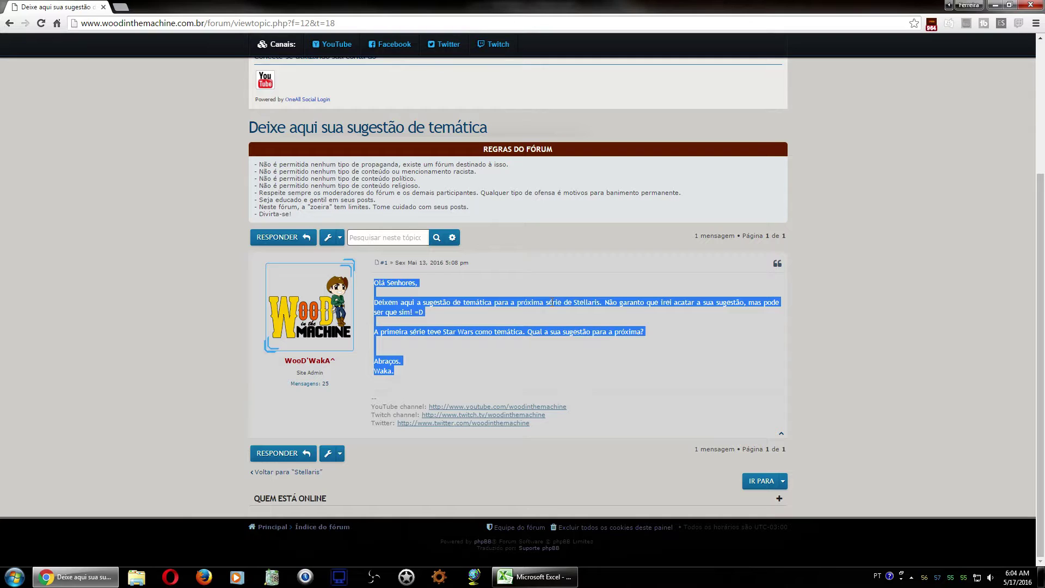
click(617, 355)
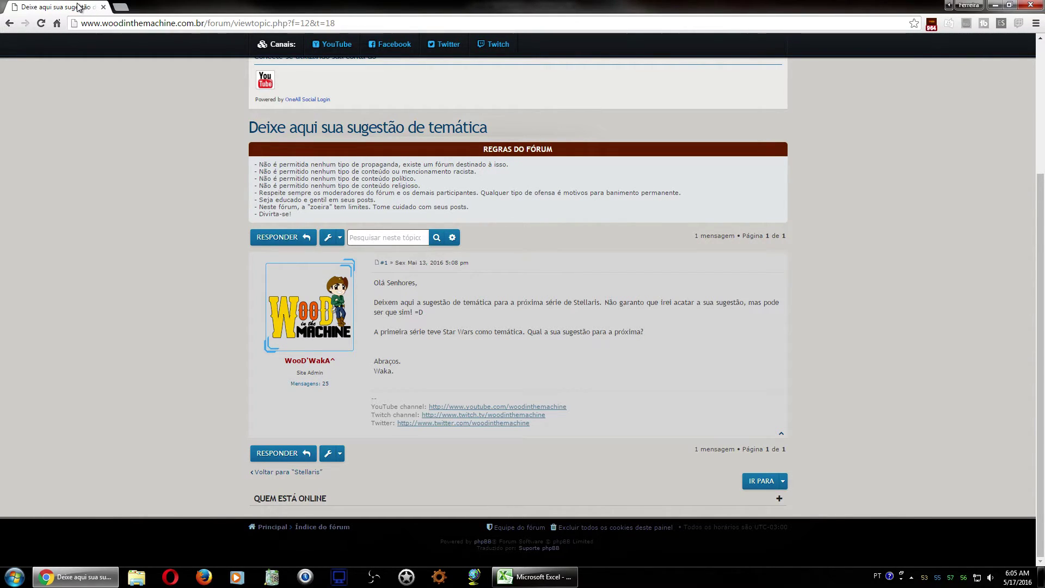
click(103, 7)
Return to the Excel agenda and check the VIC2 Supremo Japão 64, Gnomoria 10 and 11, and EUIV Venice 44 entries.
click(280, 216)
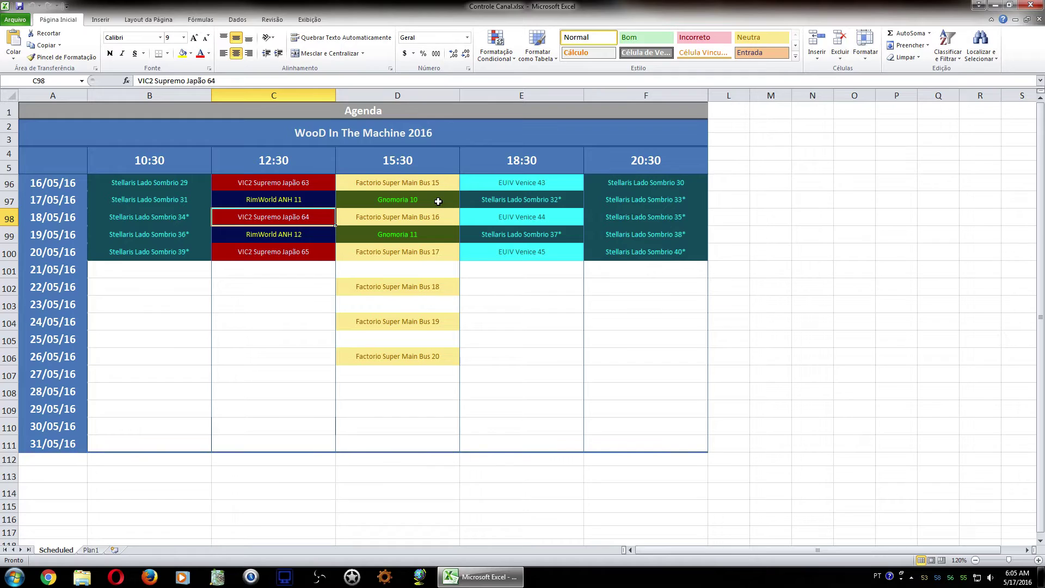
click(409, 203)
click(396, 238)
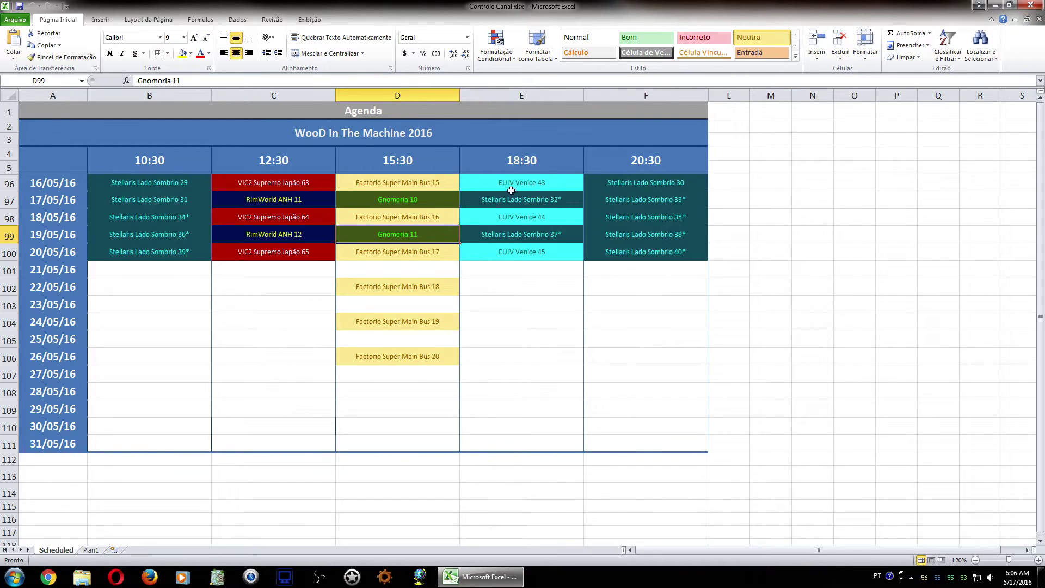
click(412, 197)
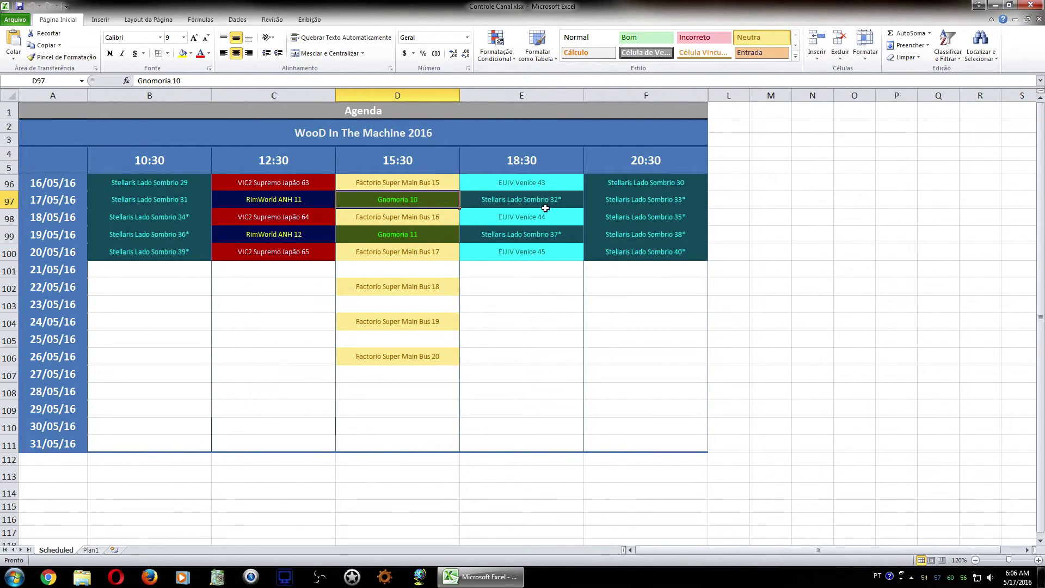
click(496, 215)
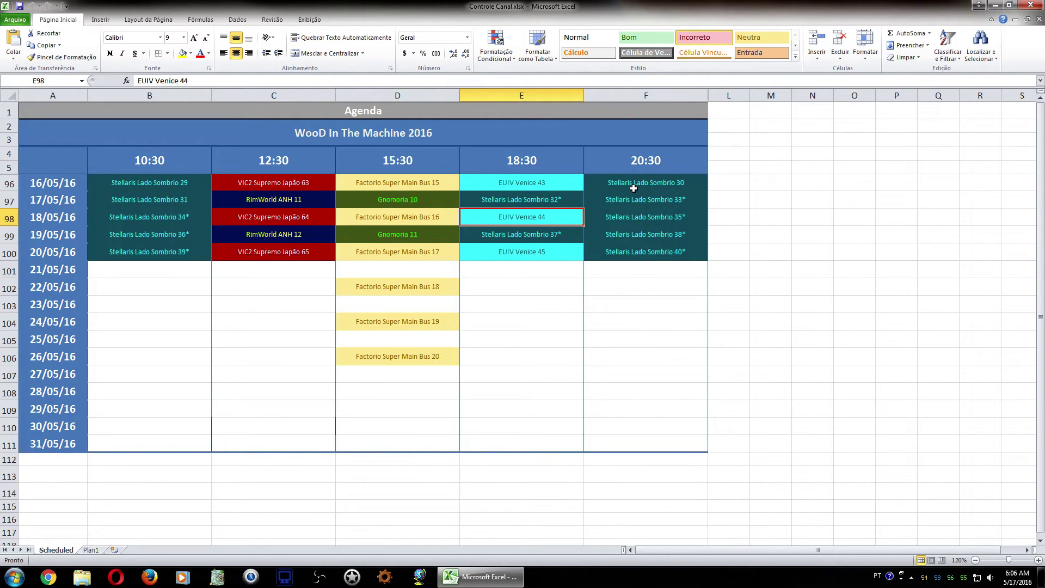